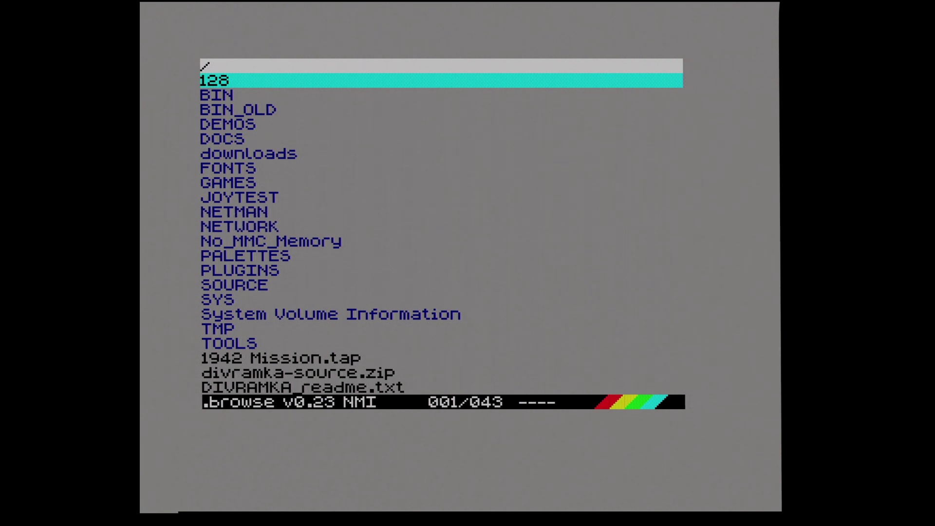
- Open the NETWORK folder in .browse and select the NETMAN.TAP WiFi utility
{"action": "key", "text": "Down"}
{"action": "key", "text": "Down"}
{"action": "key", "text": "Down"}
{"action": "key", "text": "Down"}
{"action": "key", "text": "Down"}
{"action": "key", "text": "Down"}
{"action": "key", "text": "Down"}
{"action": "key", "text": "Down"}
{"action": "key", "text": "Down"}
{"action": "key", "text": "Down"}
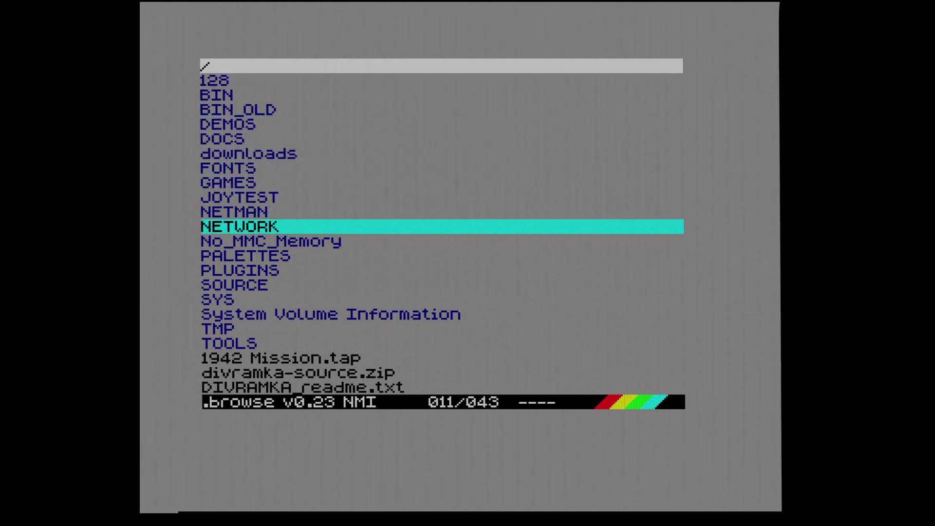
{"action": "key", "text": "Return"}
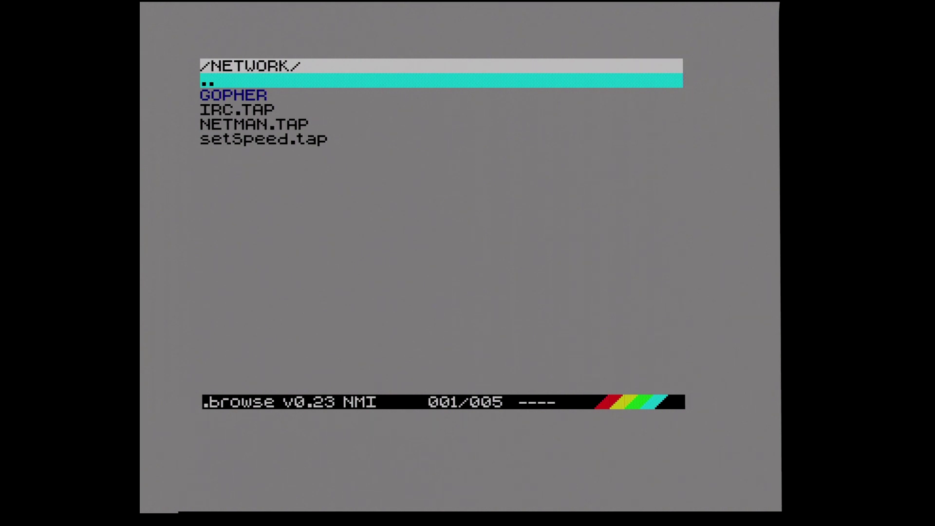
{"action": "key", "text": "Down"}
{"action": "key", "text": "Down"}
{"action": "key", "text": "Down"}
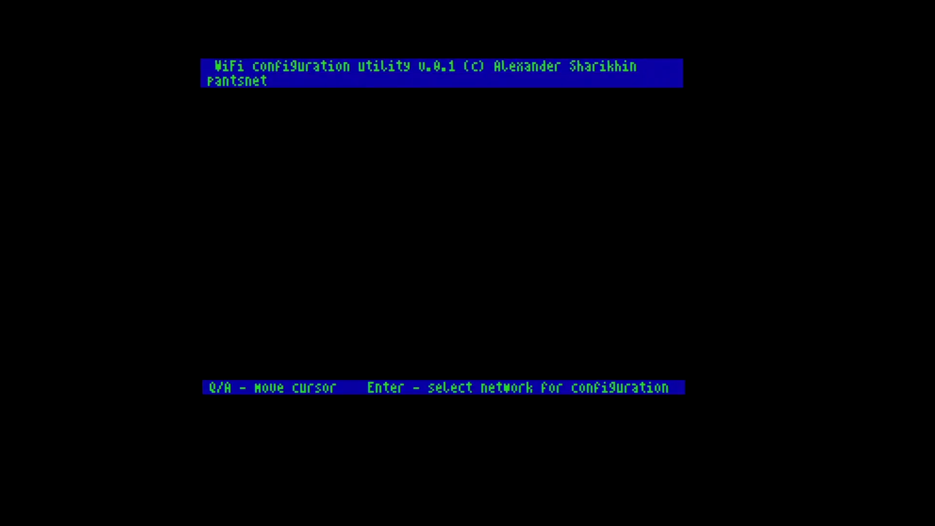
- Connect to the pantsnet network in NetMan by entering its WiFi password
{"action": "key", "text": "Return"}
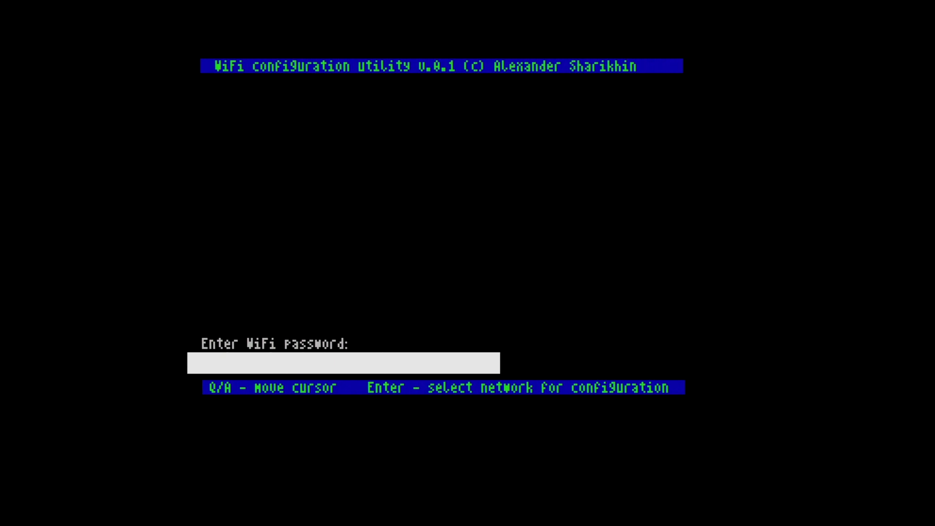
{"action": "key", "text": "Return"}
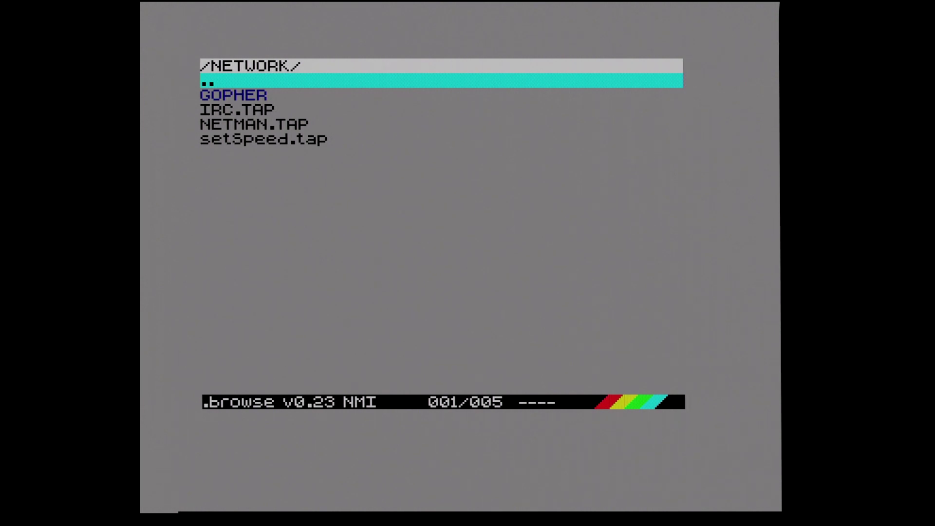
- Open the GOPHER folder and run UGOPH.BAS to start uGophy
{"action": "key", "text": "Down"}
{"action": "key", "text": "Return"}
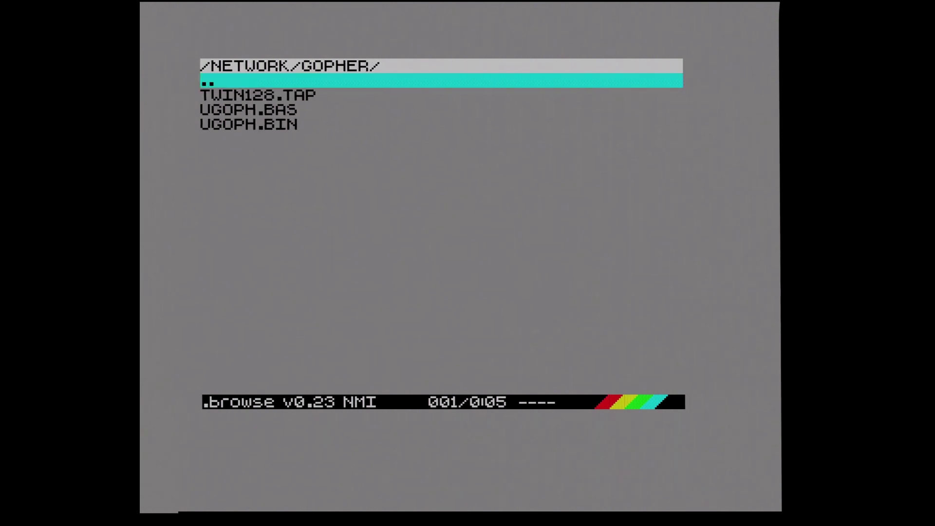
{"action": "key", "text": "Down"}
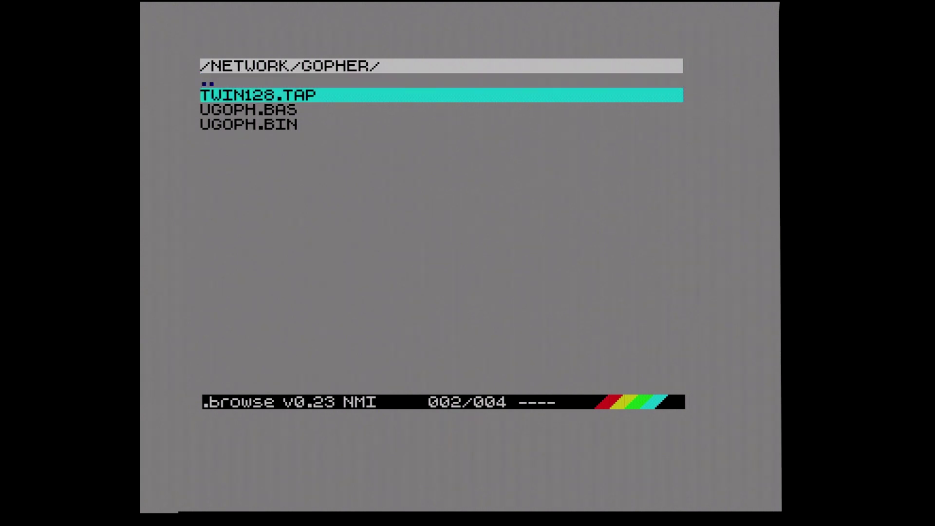
{"action": "key", "text": "Down"}
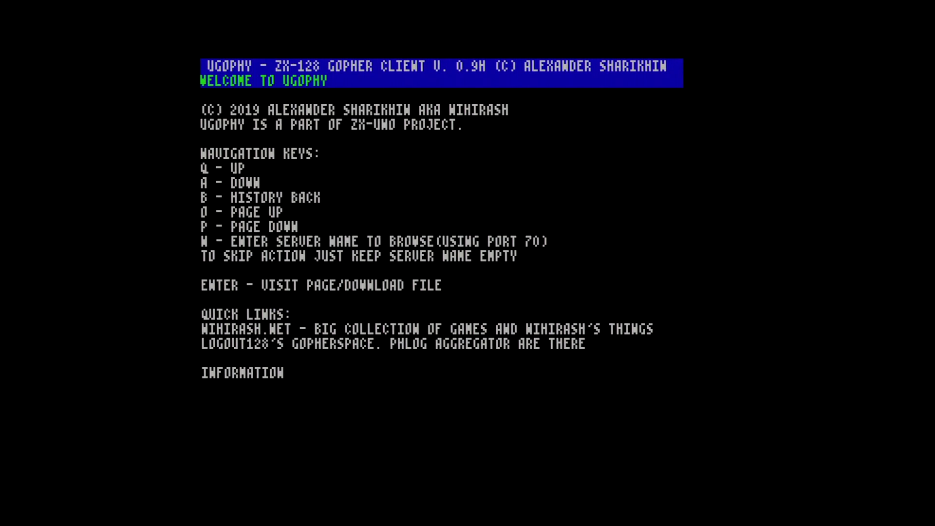
- Connect uGophy to the host gopherddit.com
{"action": "key", "text": "n"}
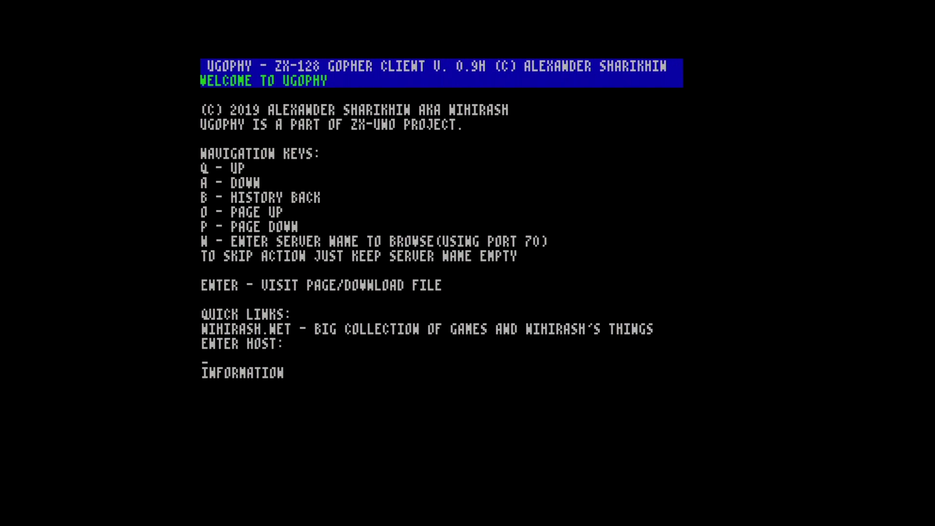
{"action": "type", "text": "gopherddit"}
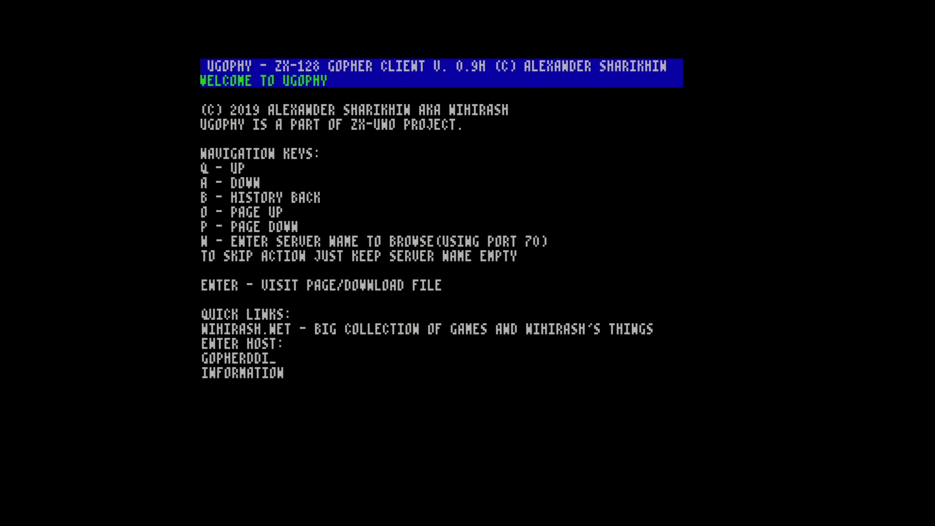
{"action": "type", "text": ".com"}
{"action": "key", "text": "Return"}
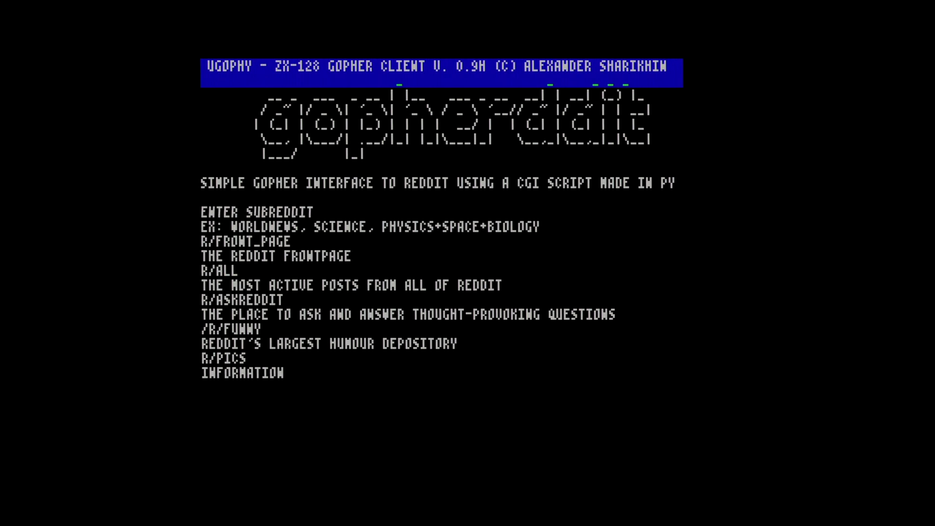
- Search 'thisweekinretro' through the ENTER SUBREDDIT link to load its first page
{"action": "key", "text": "Down"}
{"action": "key", "text": "Down"}
{"action": "key", "text": "Down"}
{"action": "key", "text": "Down"}
{"action": "key", "text": "Down"}
{"action": "key", "text": "Down"}
{"action": "key", "text": "Down"}
{"action": "key", "text": "Down"}
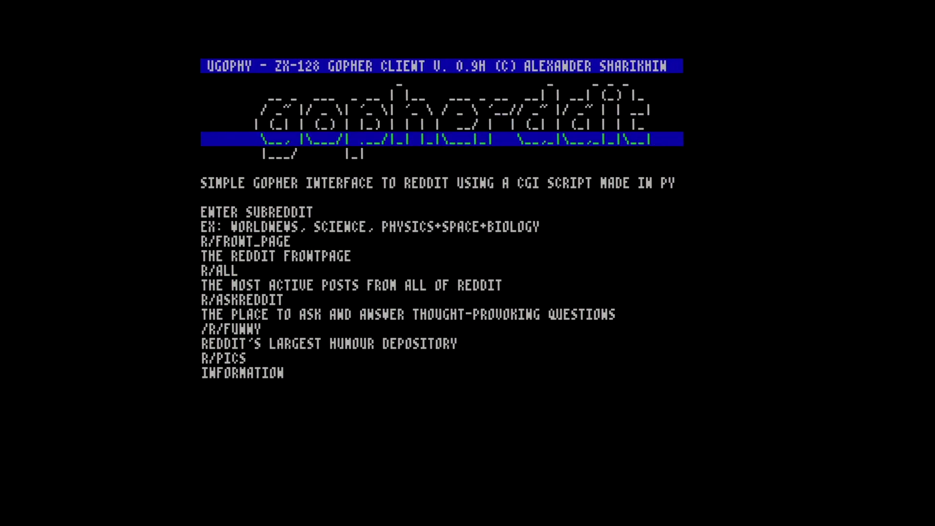
{"action": "key", "text": "Down"}
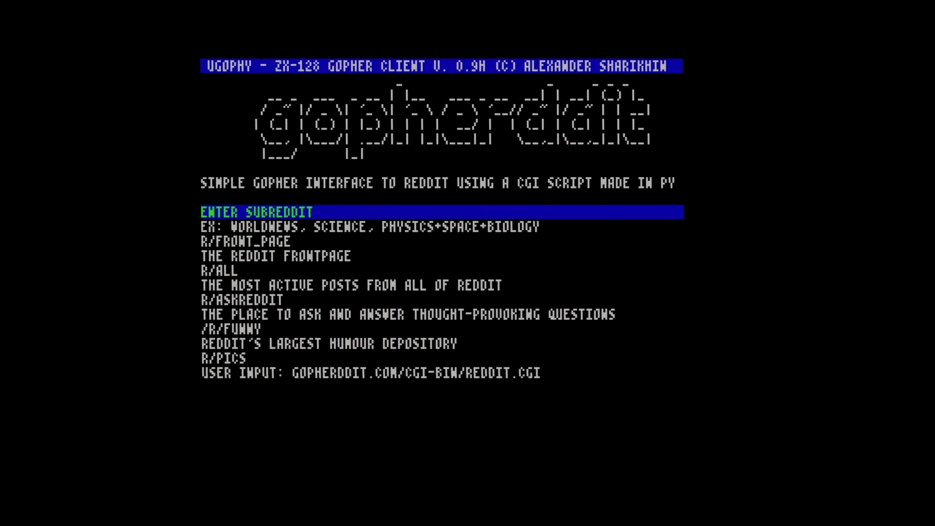
{"action": "key", "text": "Return"}
{"action": "type", "text": "TH"}
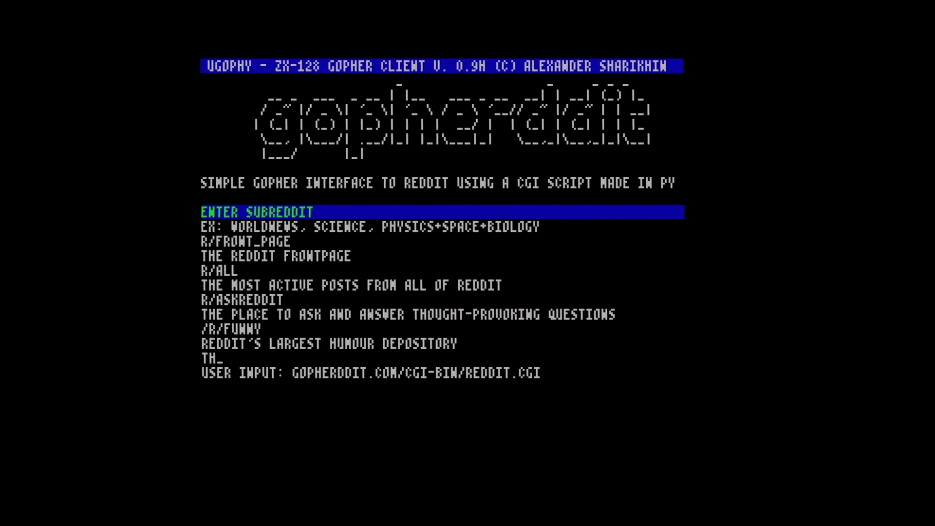
{"action": "type", "text": "ISW"}
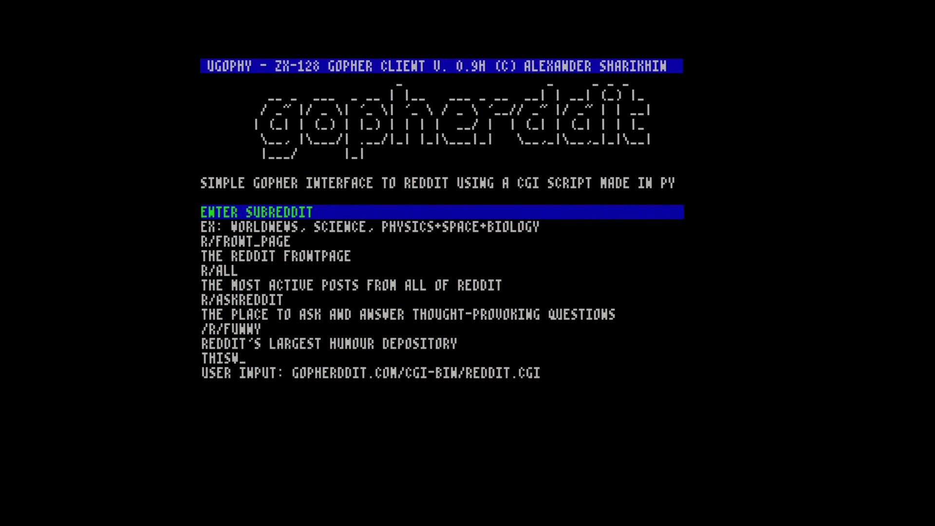
{"action": "type", "text": "EEKINRETRO"}
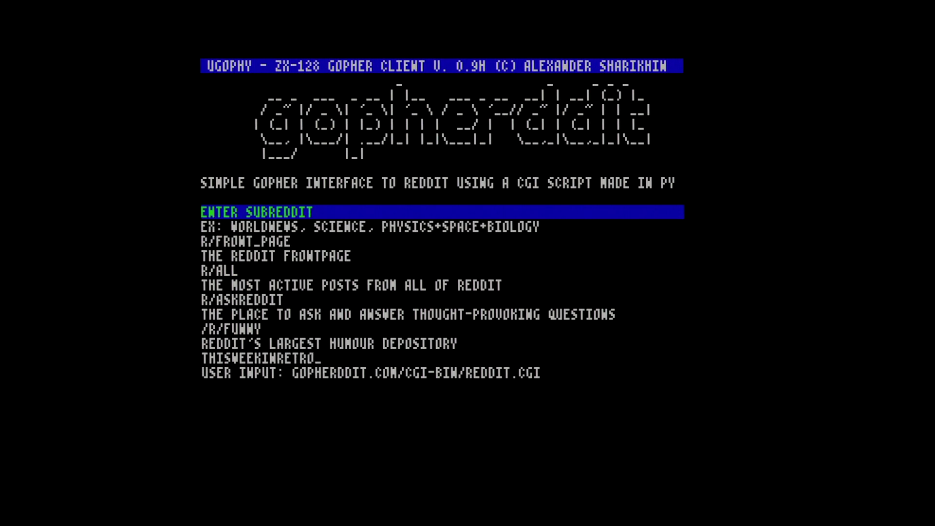
{"action": "key", "text": "Return"}
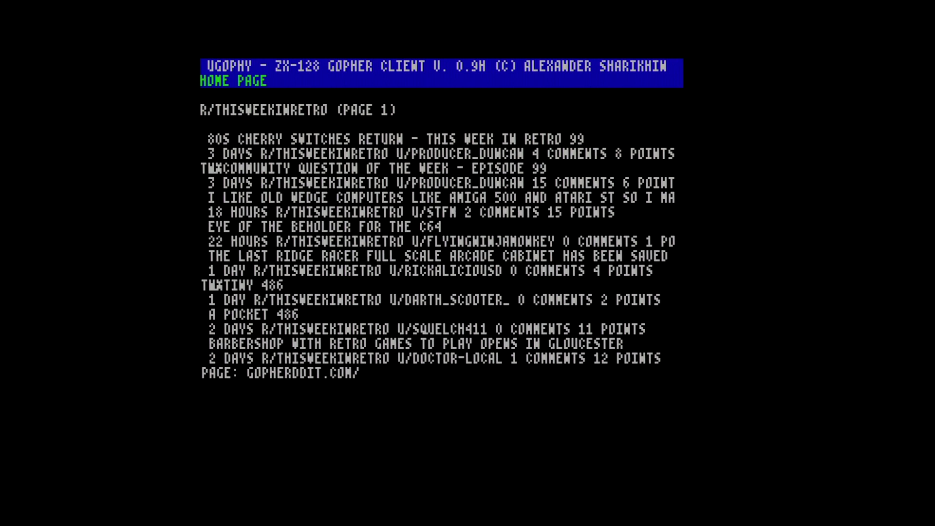
- Open the 'Eye of the Beholder for the C64' post and select its eotb64.com link
{"action": "key", "text": "Down"}
{"action": "key", "text": "Down"}
{"action": "key", "text": "Down"}
{"action": "key", "text": "Down"}
{"action": "key", "text": "Down"}
{"action": "key", "text": "Down"}
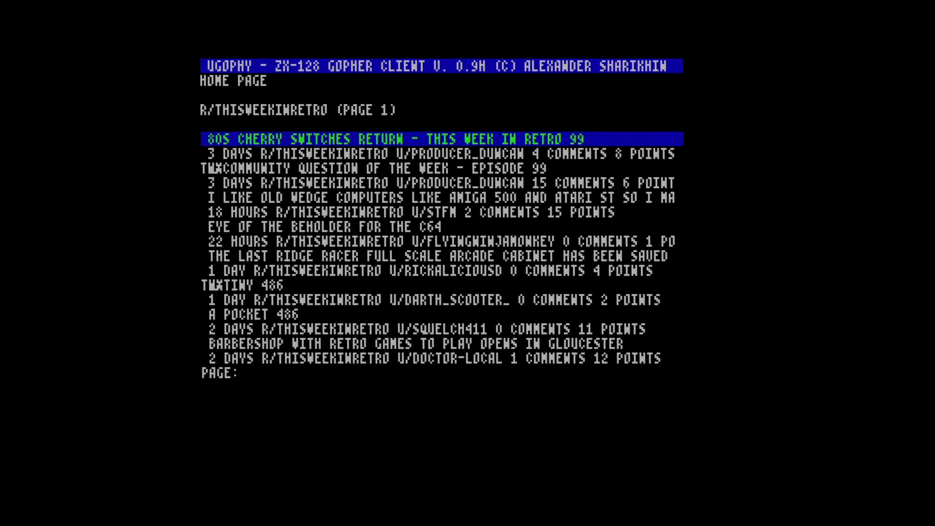
{"action": "key", "text": "Down"}
{"action": "key", "text": "Down"}
{"action": "key", "text": "Down"}
{"action": "key", "text": "Down"}
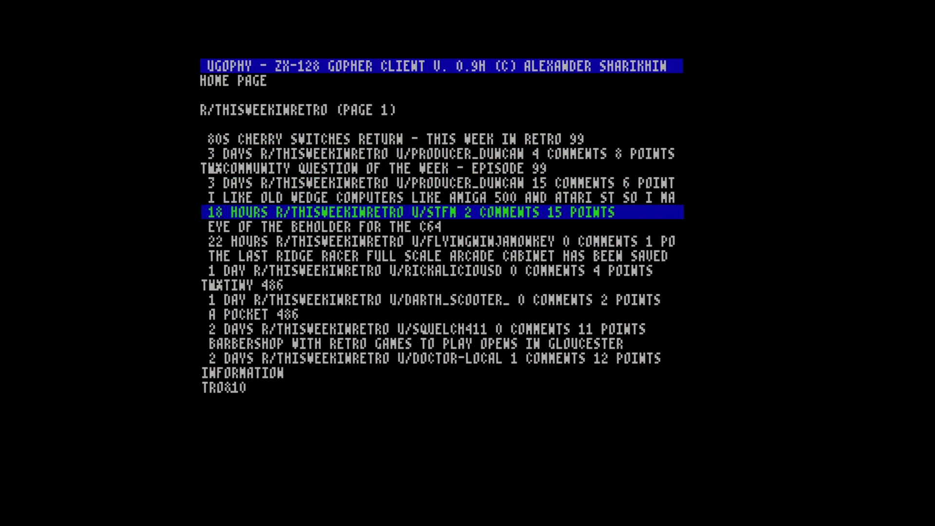
{"action": "key", "text": "Return"}
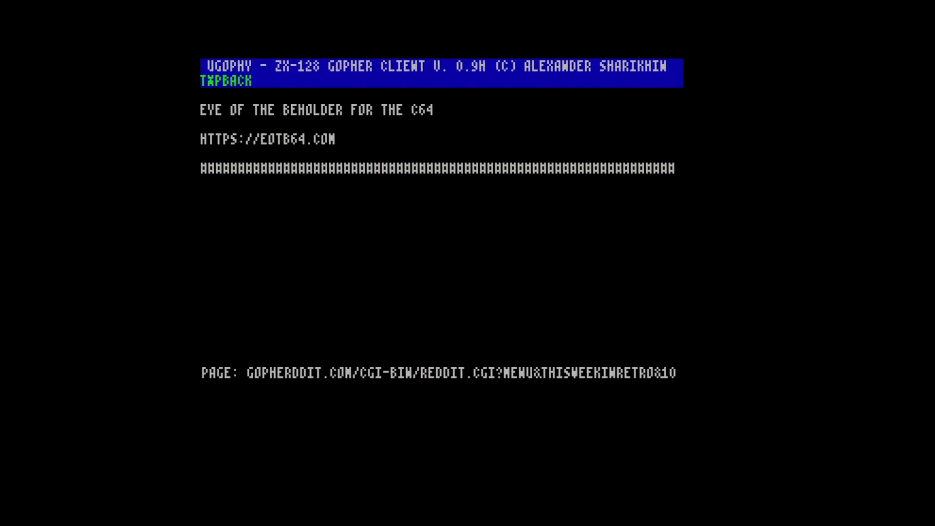
{"action": "key", "text": "Down"}
{"action": "key", "text": "Down"}
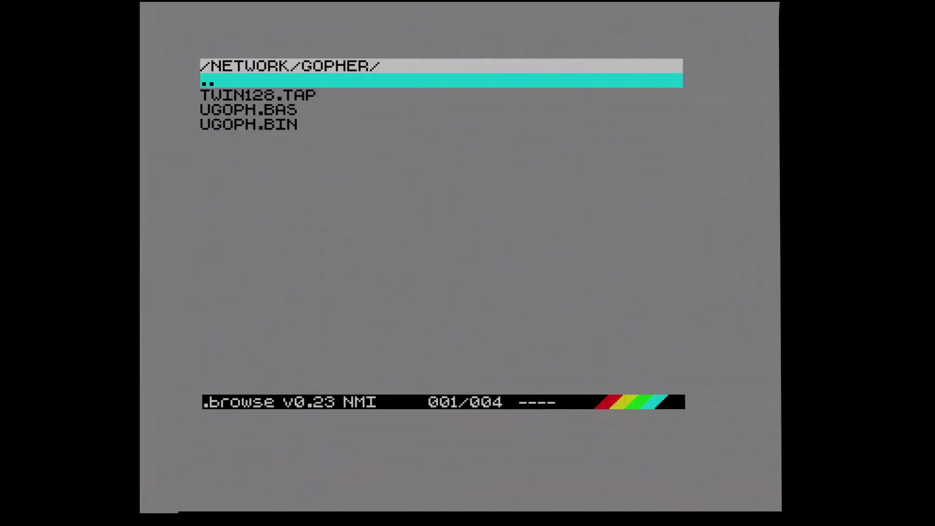
- Go up to the root, enter NETMAN then MOONR, and launch MOON.BIN
{"action": "key", "text": "Return"}
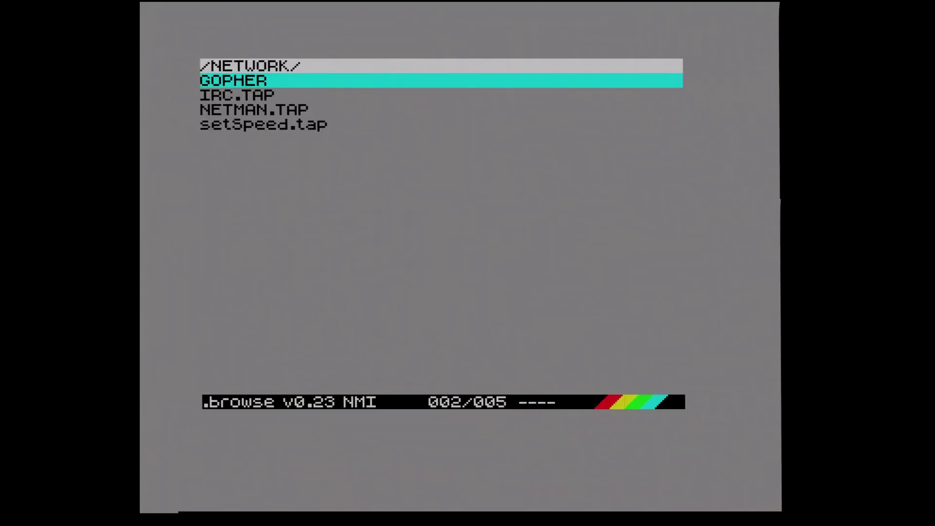
{"action": "key", "text": "Up"}
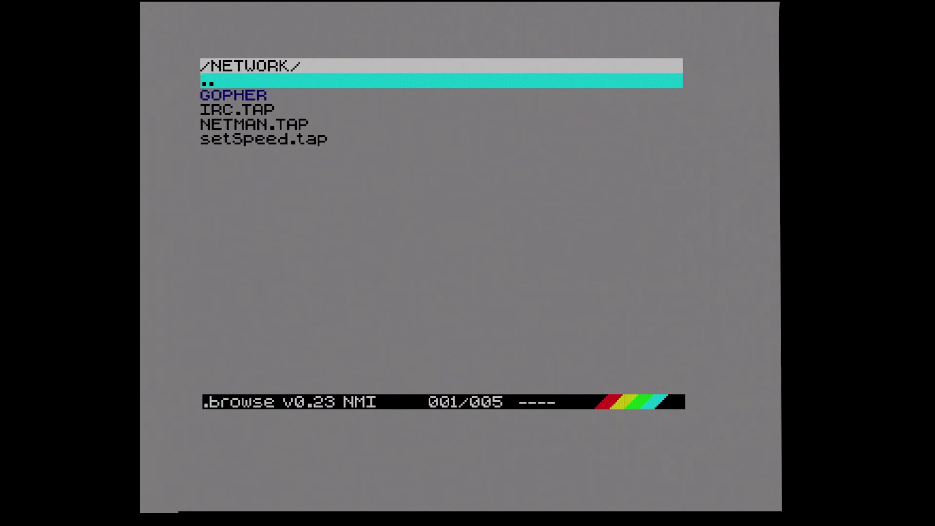
{"action": "key", "text": "Return"}
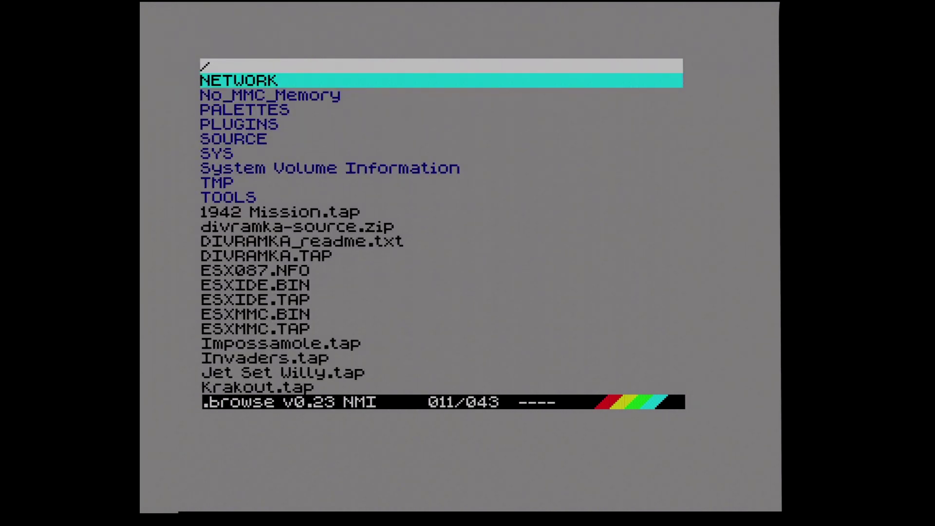
{"action": "key", "text": "Up"}
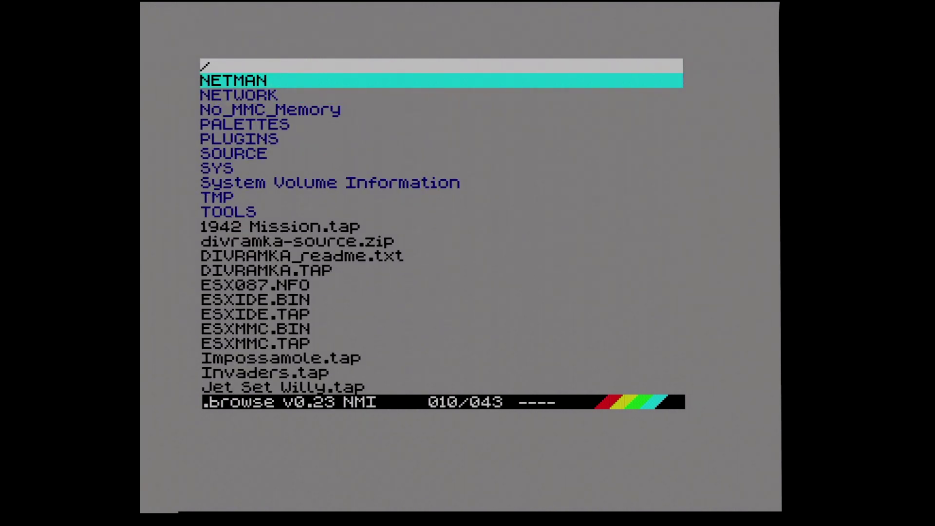
{"action": "key", "text": "Return"}
{"action": "key", "text": "Down"}
{"action": "key", "text": "Return"}
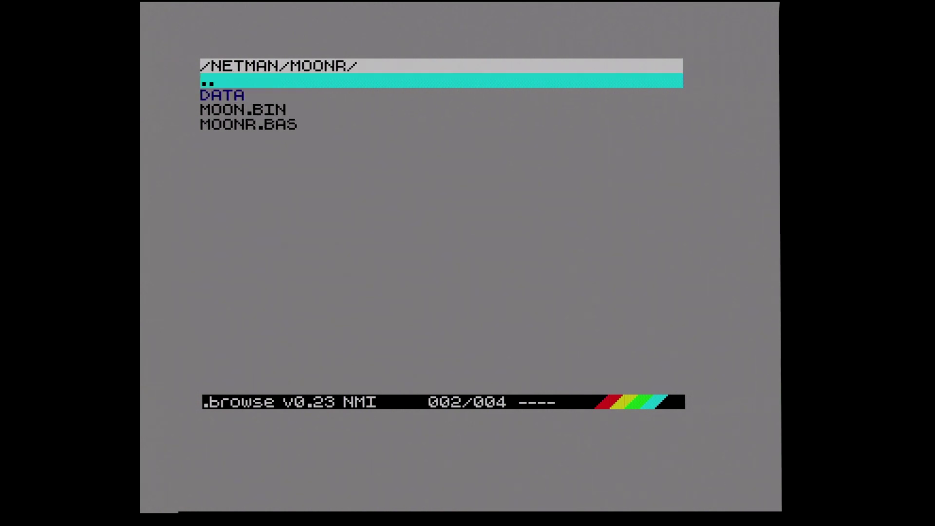
{"action": "key", "text": "Down"}
{"action": "key", "text": "Down"}
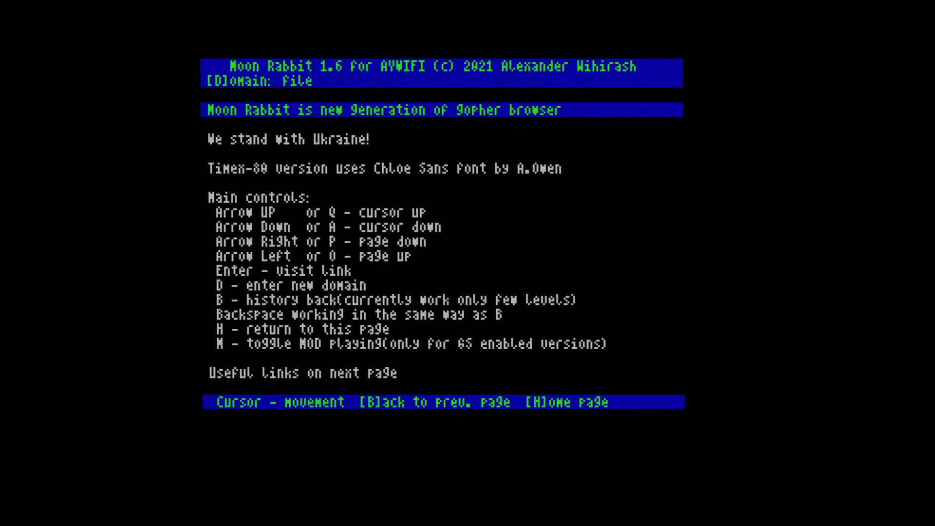
- Open the Reddit Gate link to gopherddit.com and page down past r/all
{"action": "key", "text": "Down"}
{"action": "key", "text": "Down"}
{"action": "key", "text": "Down"}
{"action": "key", "text": "Down"}
{"action": "key", "text": "Down"}
{"action": "key", "text": "Down"}
{"action": "key", "text": "Down"}
{"action": "key", "text": "Down"}
{"action": "key", "text": "Down"}
{"action": "key", "text": "Down"}
{"action": "key", "text": "Down"}
{"action": "key", "text": "Down"}
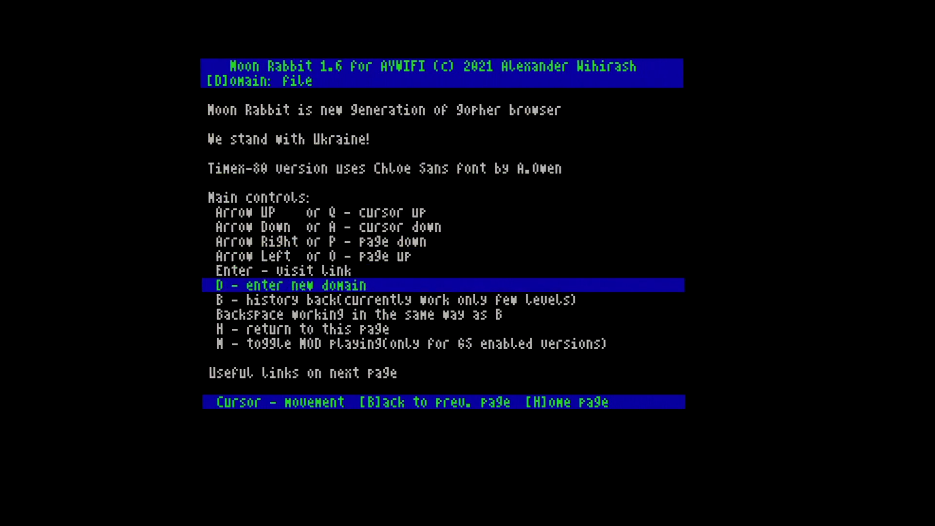
{"action": "key", "text": "Down"}
{"action": "key", "text": "Down"}
{"action": "key", "text": "Down"}
{"action": "key", "text": "Down"}
{"action": "key", "text": "Down"}
{"action": "key", "text": "Down"}
{"action": "key", "text": "Down"}
{"action": "key", "text": "Down"}
{"action": "key", "text": "Down"}
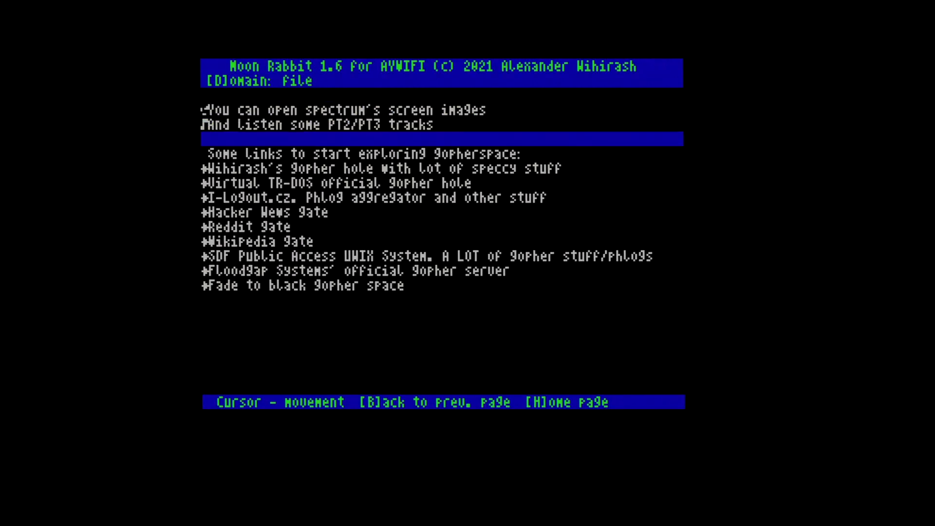
{"action": "key", "text": "Down"}
{"action": "key", "text": "Down"}
{"action": "key", "text": "Down"}
{"action": "key", "text": "Down"}
{"action": "key", "text": "Down"}
{"action": "key", "text": "Down"}
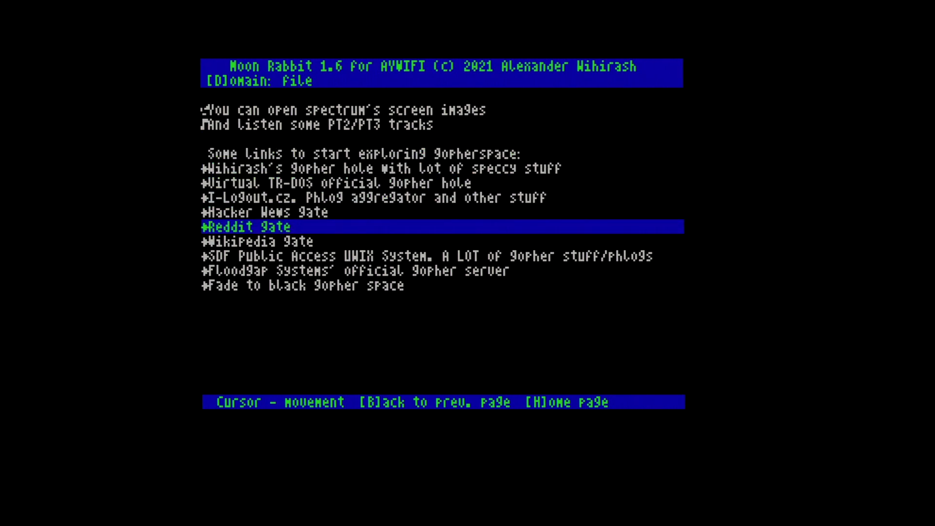
{"action": "key", "text": "Return"}
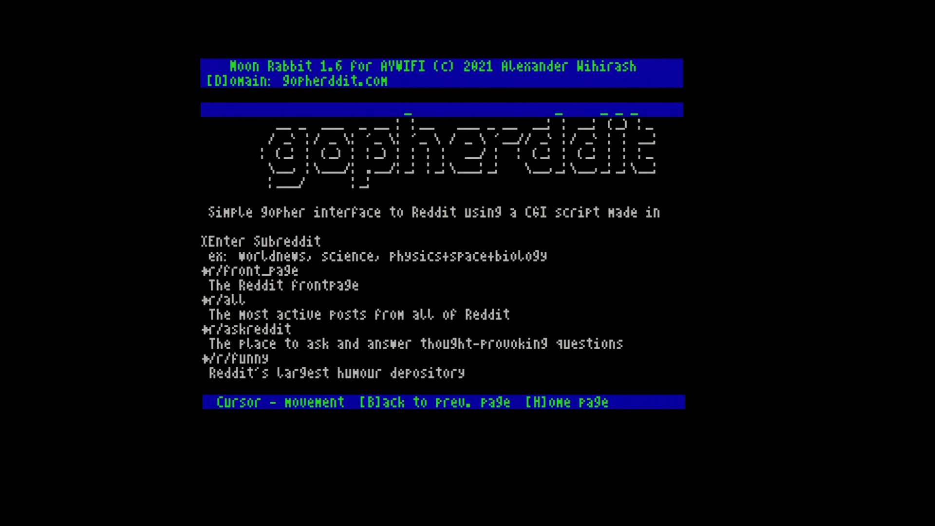
{"action": "key", "text": "Down"}
{"action": "key", "text": "Down"}
{"action": "key", "text": "Down"}
{"action": "key", "text": "Down"}
{"action": "key", "text": "Down"}
{"action": "key", "text": "Down"}
{"action": "key", "text": "Down"}
{"action": "key", "text": "Down"}
{"action": "key", "text": "Down"}
{"action": "key", "text": "Down"}
{"action": "key", "text": "Down"}
{"action": "key", "text": "Down"}
{"action": "key", "text": "Down"}
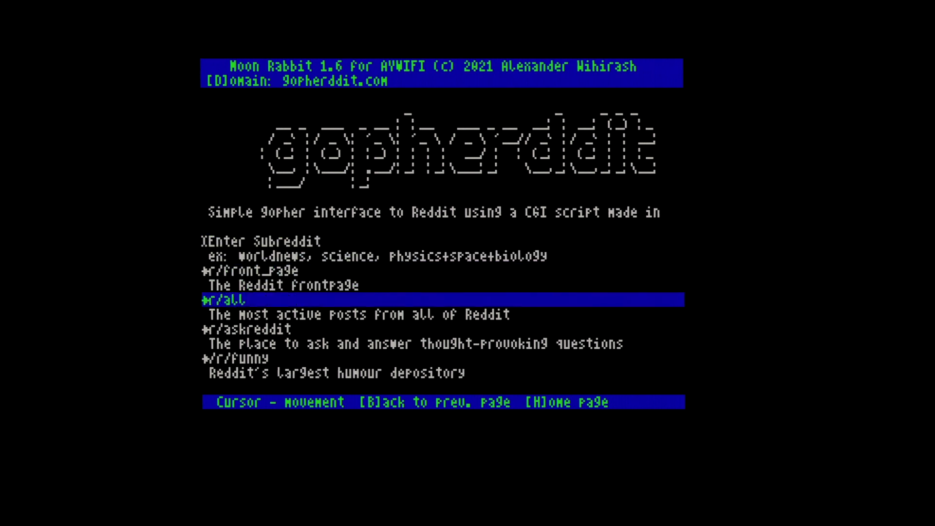
{"action": "key", "text": "Down"}
{"action": "key", "text": "Down"}
{"action": "key", "text": "Down"}
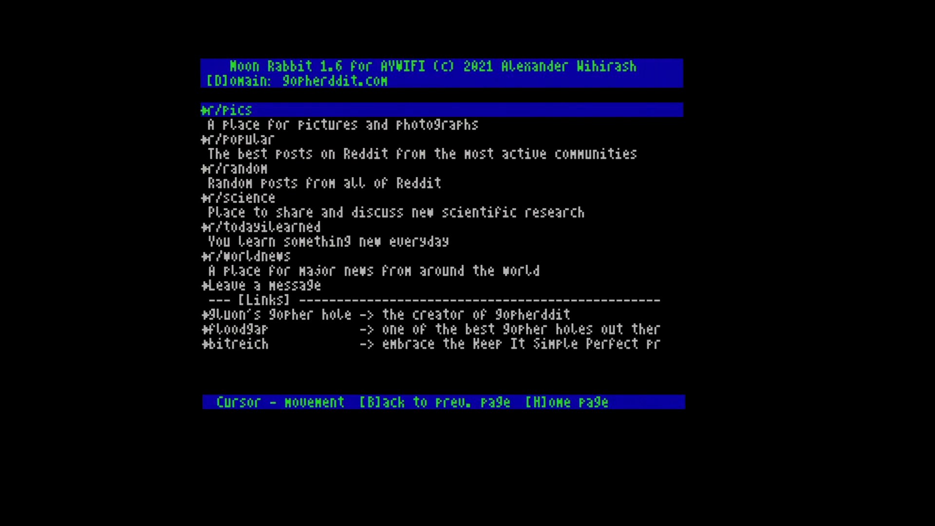